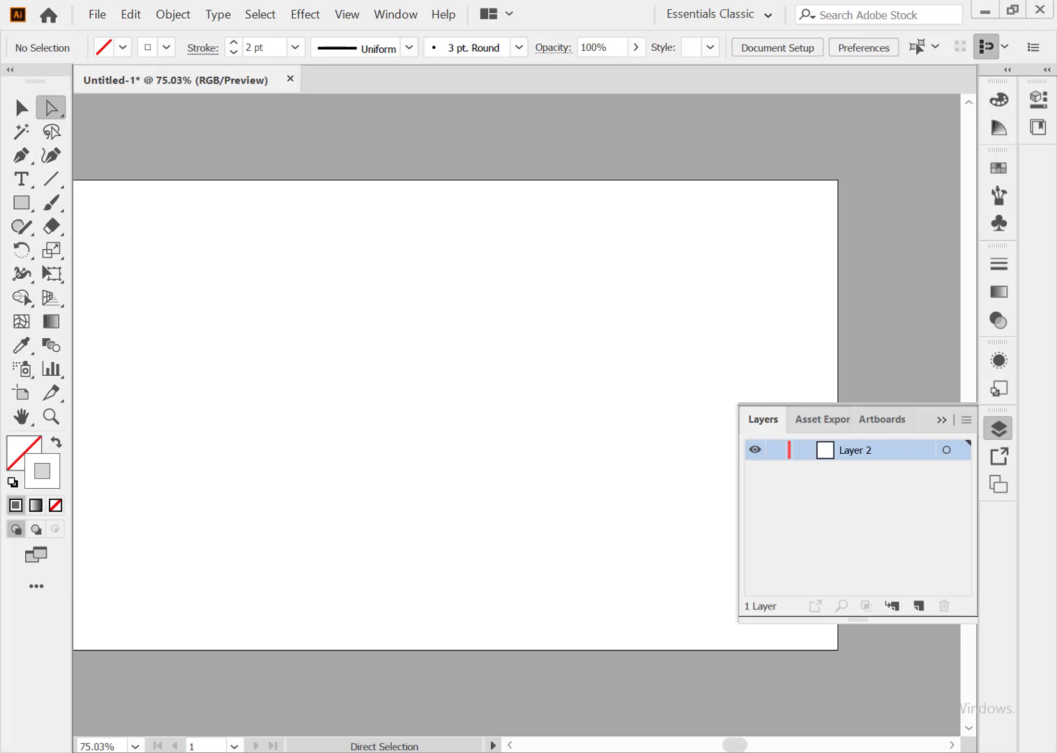
# Draw a rectangle covering the whole artboard with the Rectangle tool
pyautogui.click(20, 203)
pyautogui.moveTo(21, 206); pyautogui.dragTo(50, 201)
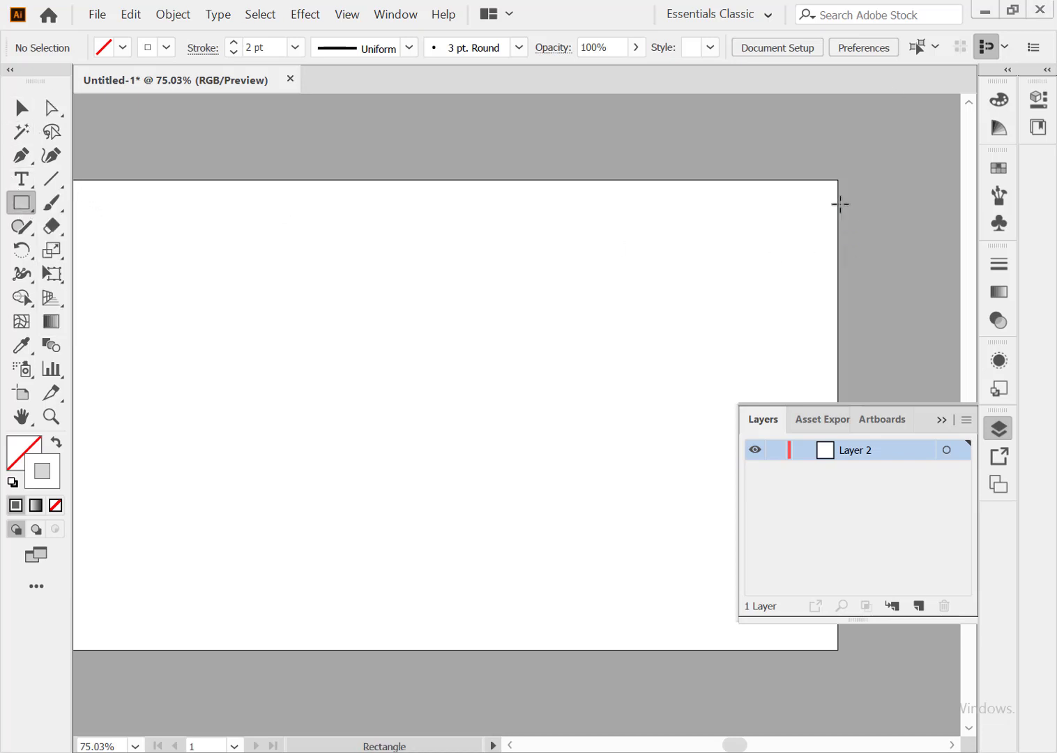
pyautogui.moveTo(837, 180); pyautogui.dragTo(150, 649)
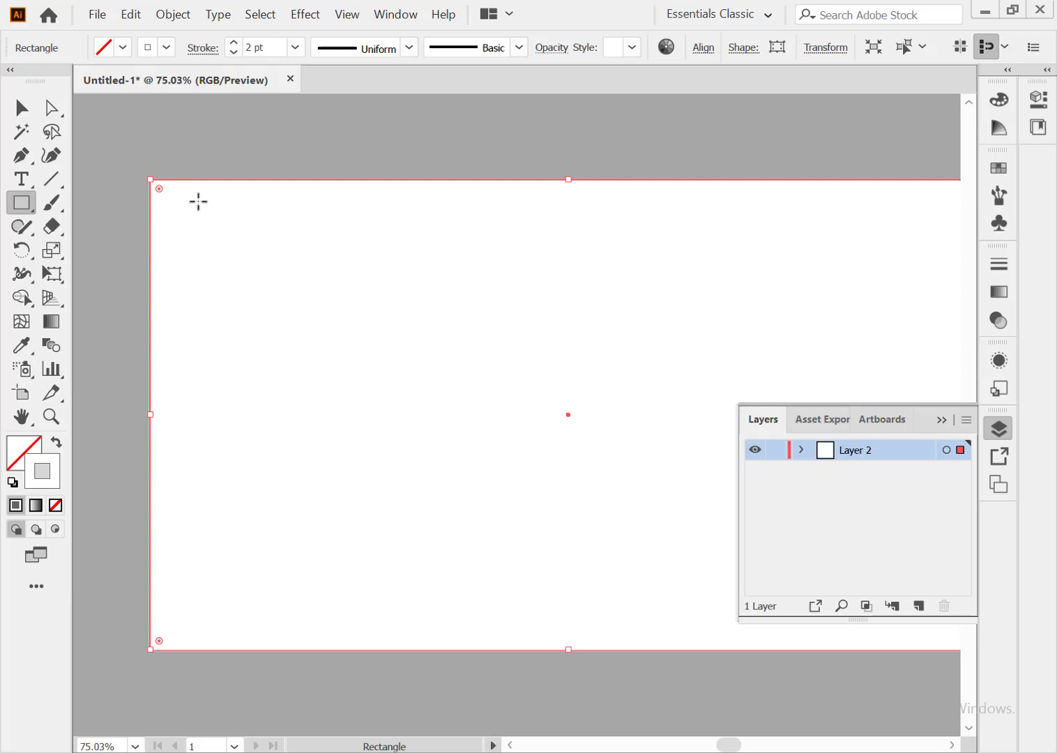
# Fill the rectangle with teal #23C9B8 and give it no stroke
pyautogui.click(55, 441)
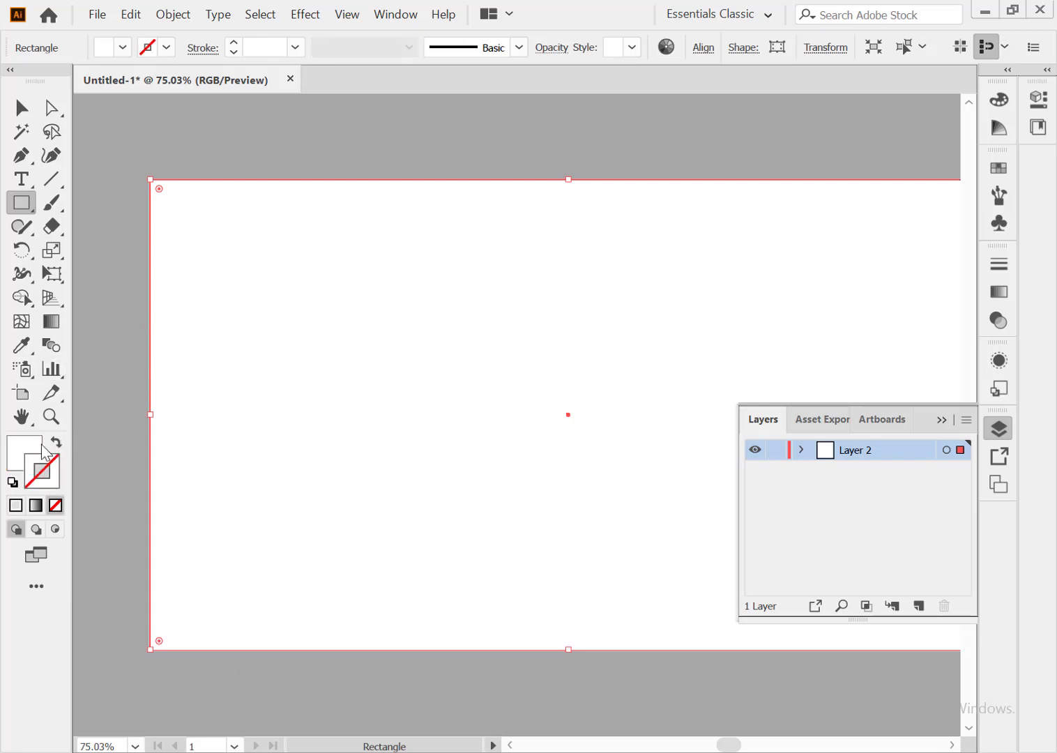
pyautogui.doubleClick(21, 450)
pyautogui.click(856, 255)
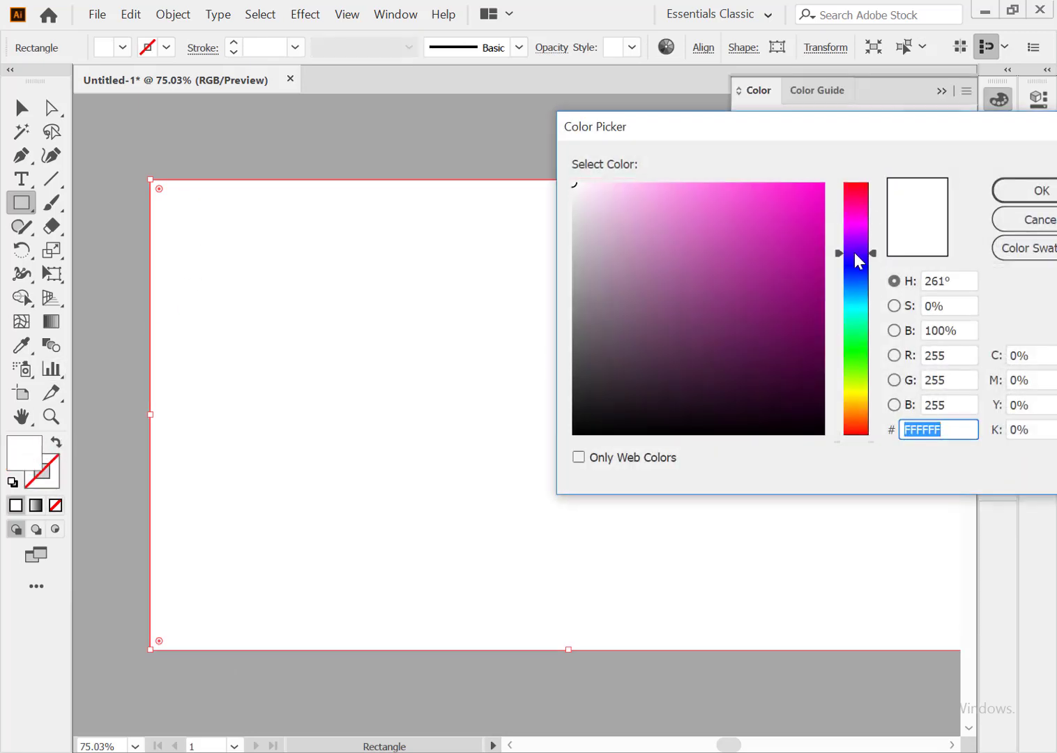
pyautogui.click(748, 263)
pyautogui.click(788, 198)
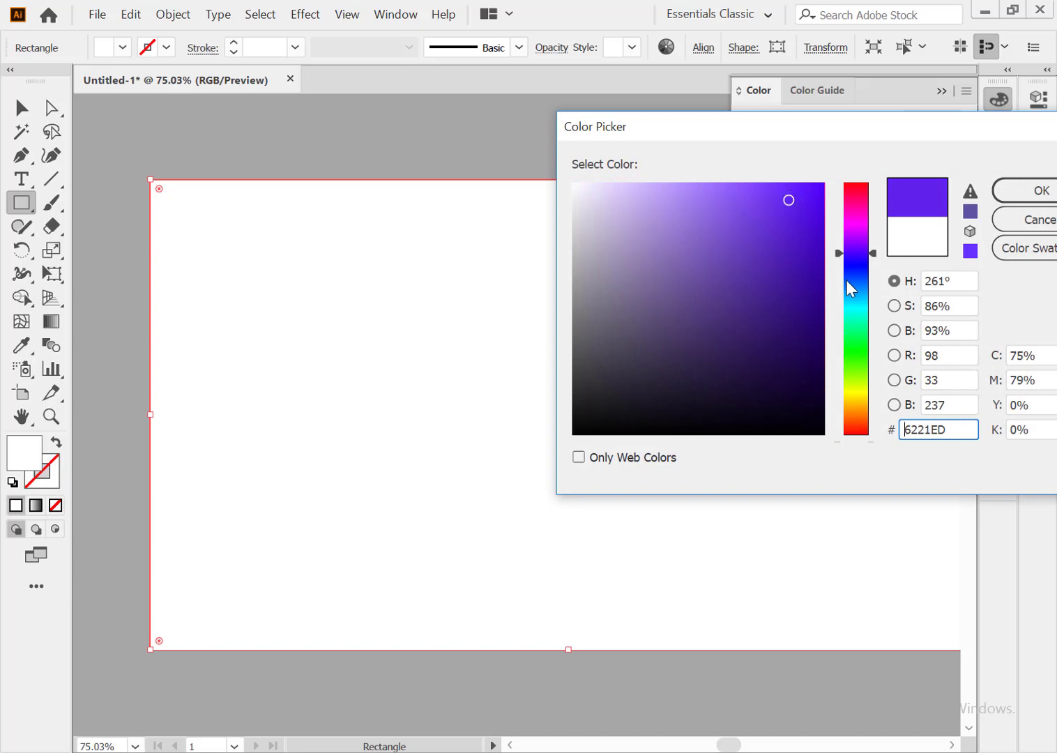
pyautogui.moveTo(852, 287)
pyautogui.mouseDown()
pyautogui.moveTo(857, 322)
pyautogui.moveTo(834, 307)
pyautogui.mouseUp()
pyautogui.click(781, 236)
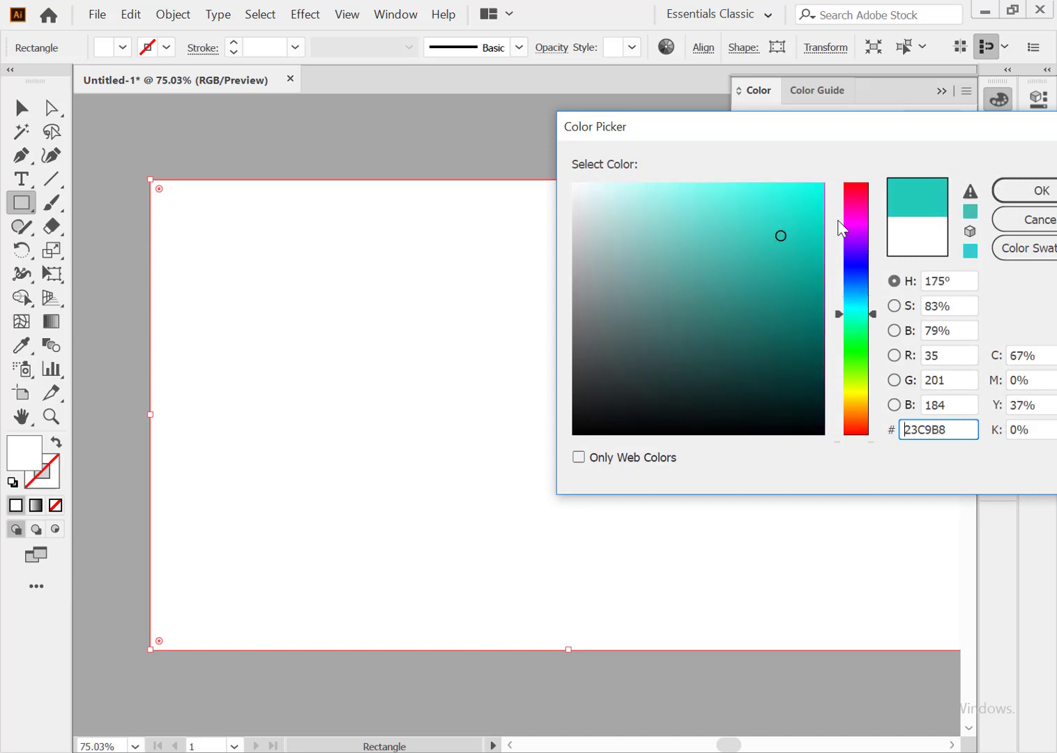
pyautogui.click(1034, 197)
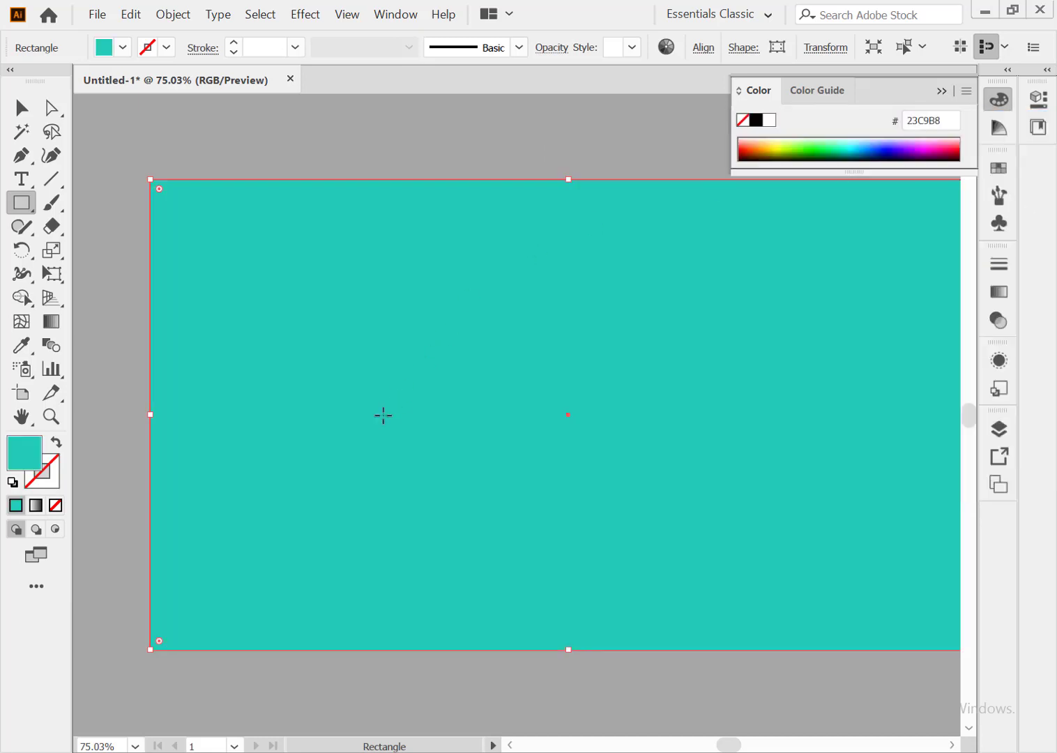
# Lock Layer 2 holding the teal background and create an empty Layer 3 above it
pyautogui.click(998, 429)
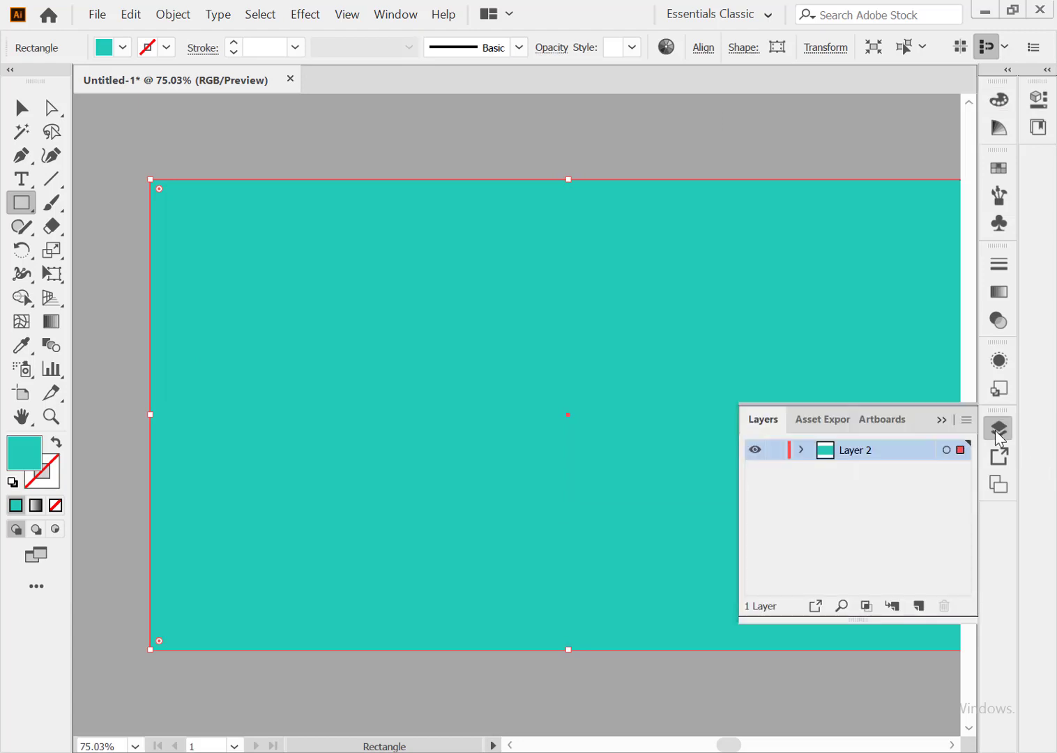
pyautogui.click(775, 449)
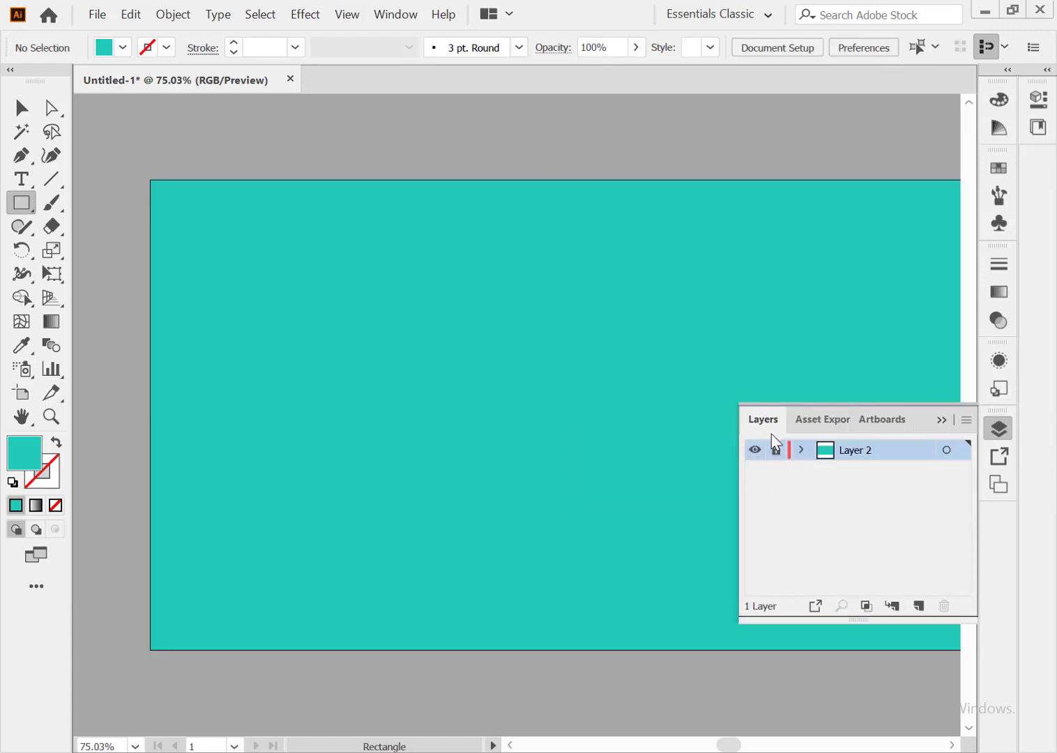
pyautogui.click(918, 606)
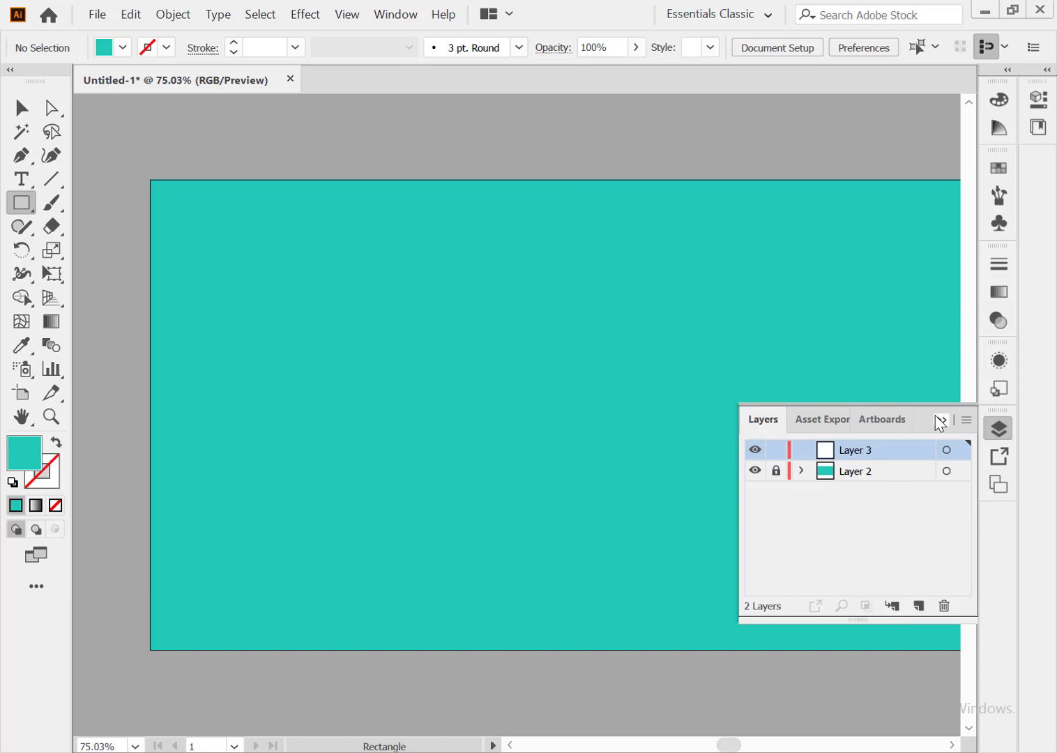
pyautogui.click(941, 419)
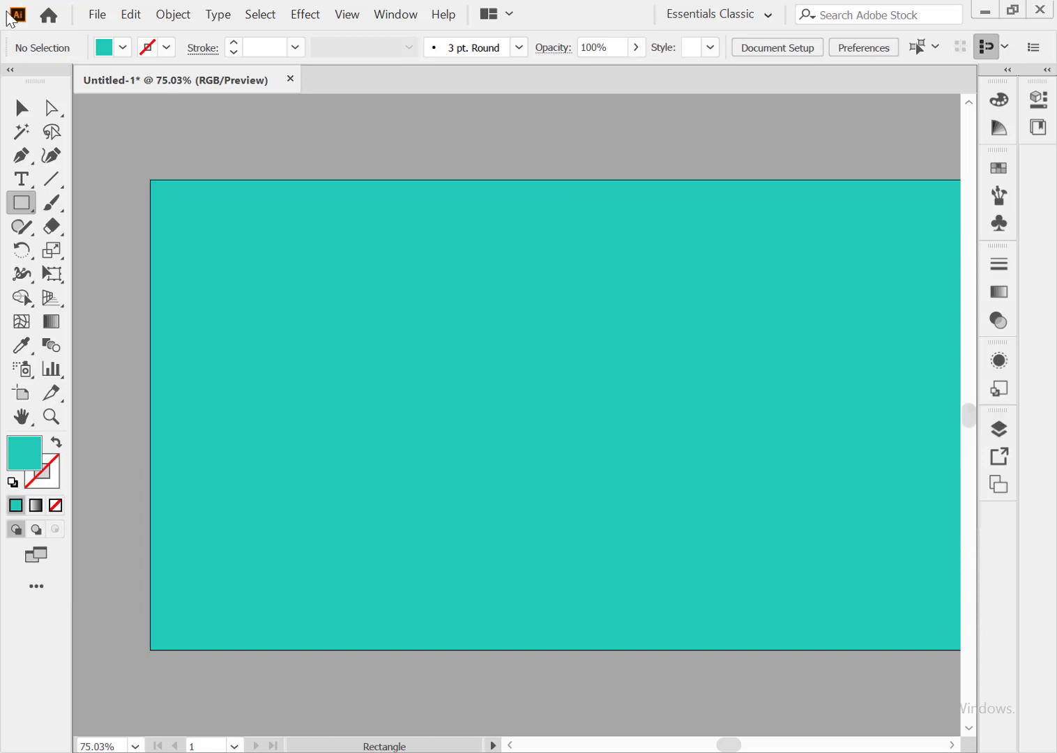
# With the Curvature Tool, draw the path from above the artboard through the rounded right bend
pyautogui.click(50, 155)
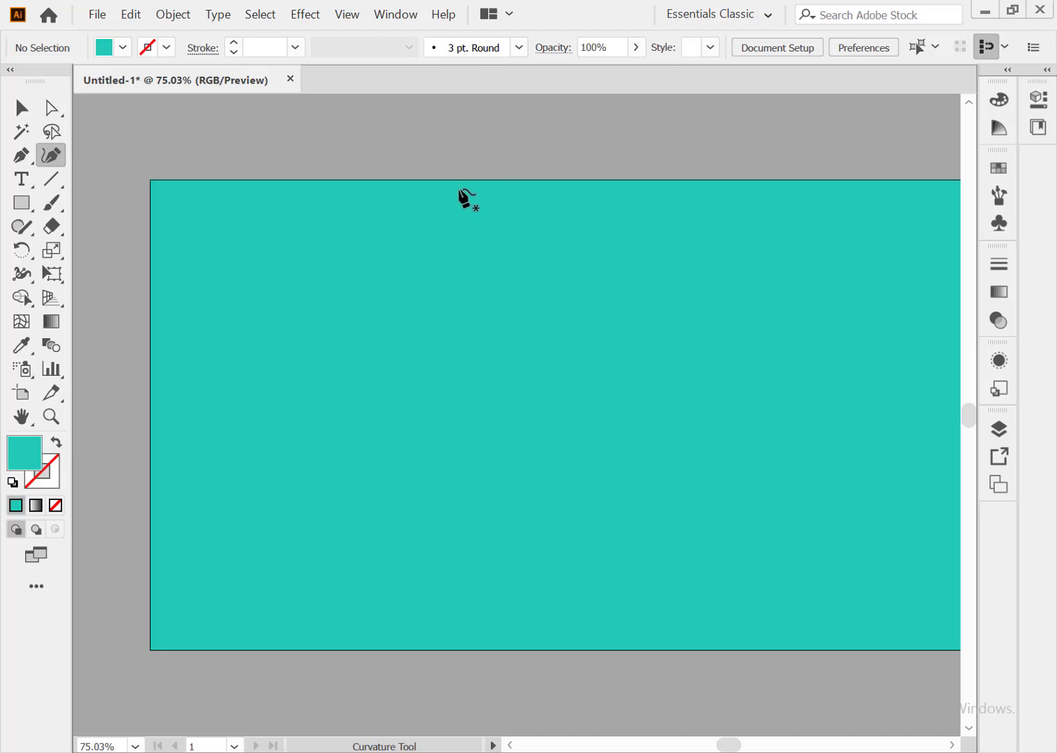
pyautogui.click(464, 164)
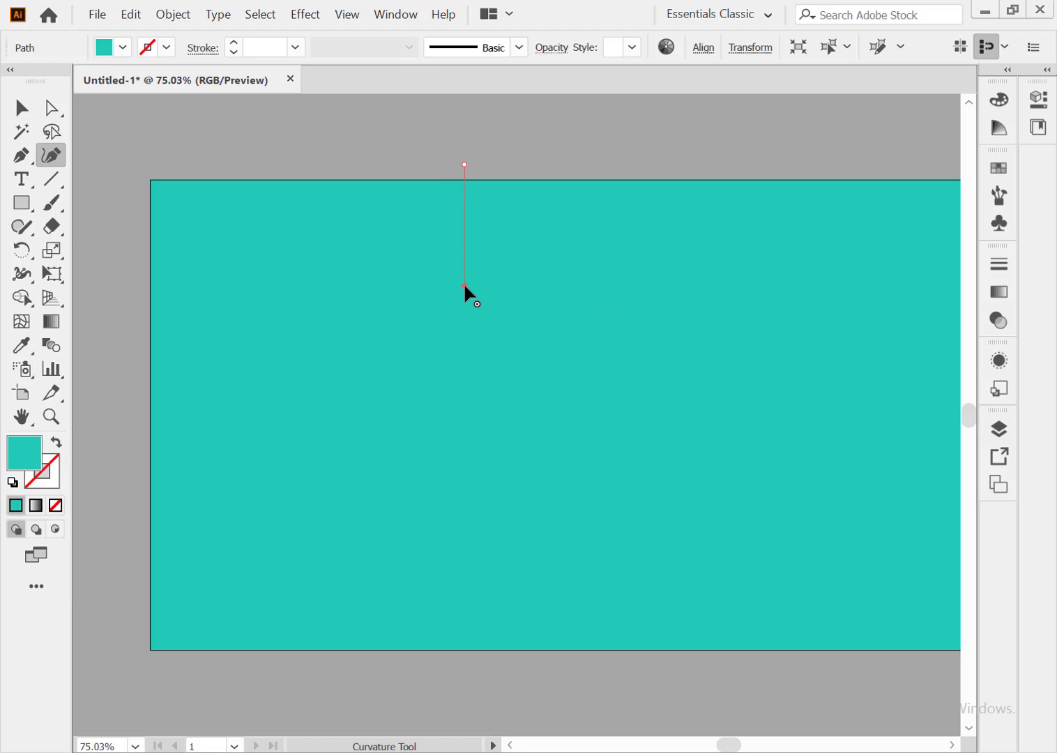
pyautogui.doubleClick(626, 286)
pyautogui.click(672, 353)
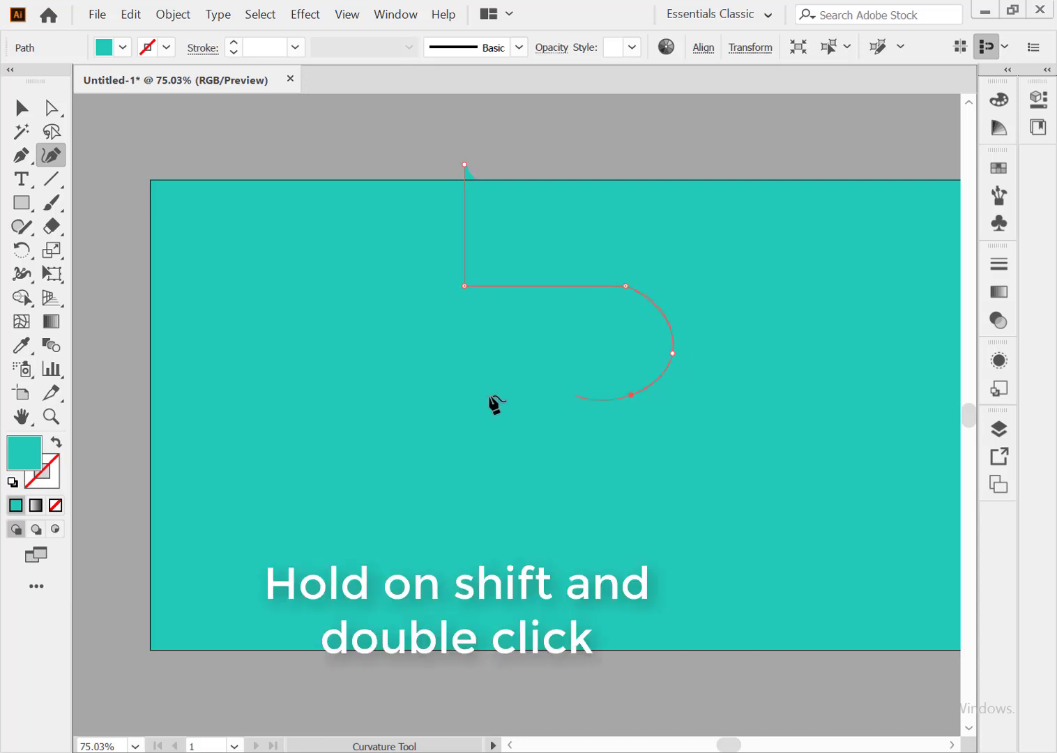
pyautogui.keyDown('shift'); pyautogui.doubleClick(631, 395); pyautogui.keyUp('shift')
pyautogui.click(630, 392)
pyautogui.click(471, 394)
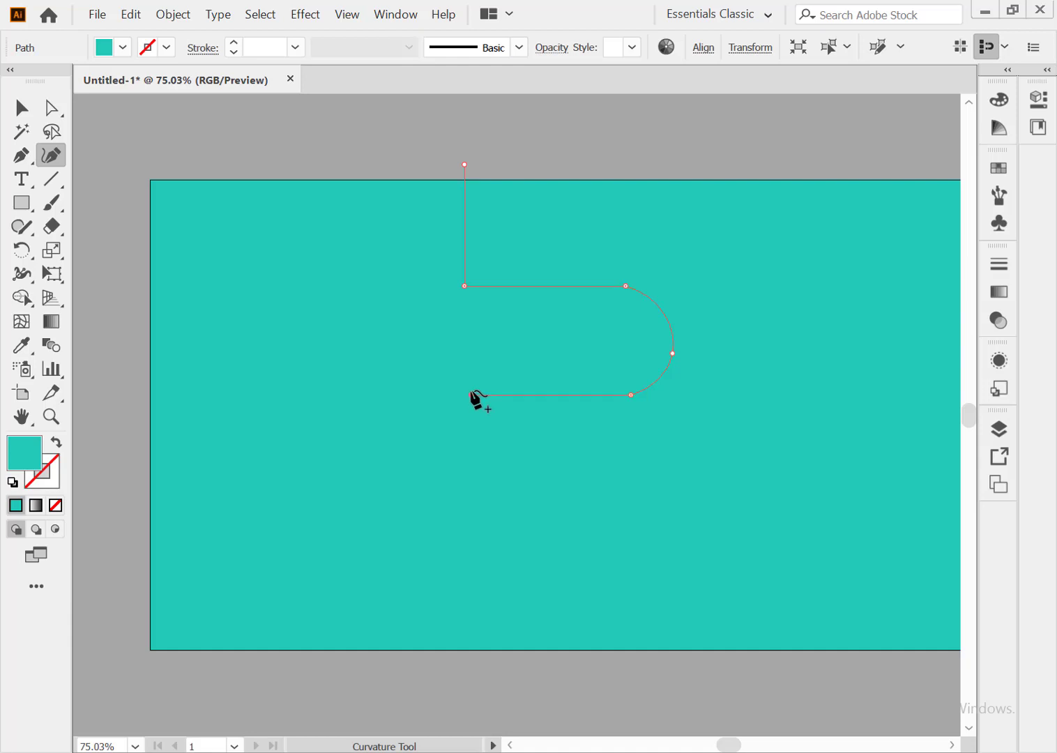
pyautogui.keyDown('ctrl'); pyautogui.click(436, 434); pyautogui.keyUp('ctrl')
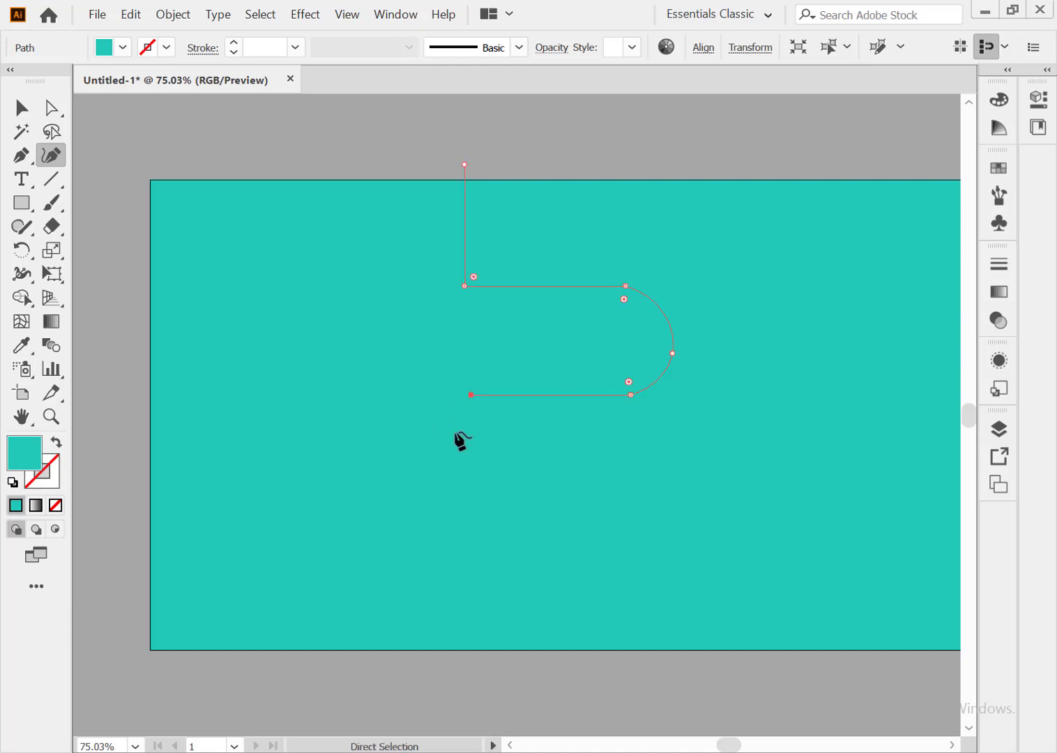
# Continue the path through the left bend, rightward, and down to the artboard's bottom edge
pyautogui.click(471, 394)
pyautogui.click(422, 462)
pyautogui.keyDown('ctrl'); pyautogui.click(468, 505); pyautogui.keyUp('ctrl')
pyautogui.keyDown('ctrl'); pyautogui.click(467, 506); pyautogui.keyUp('ctrl')
pyautogui.click(469, 507)
pyautogui.click(634, 508)
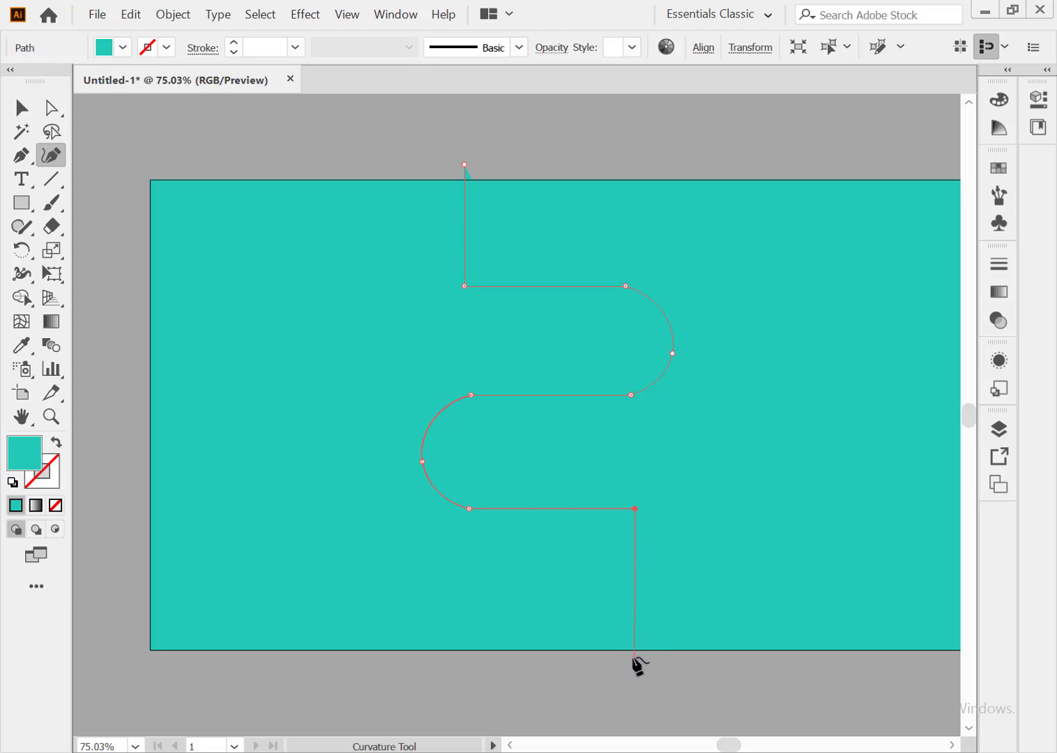
pyautogui.click(635, 656)
pyautogui.click(31, 114)
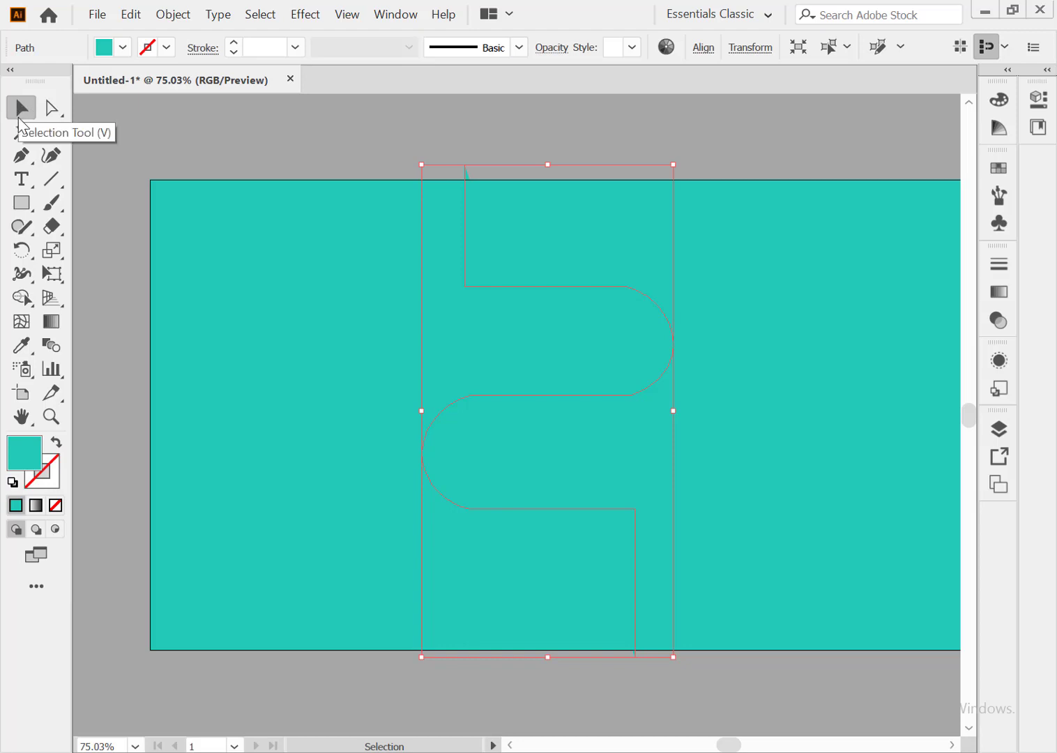
# Give the path a white stroke and no fill
pyautogui.click(55, 445)
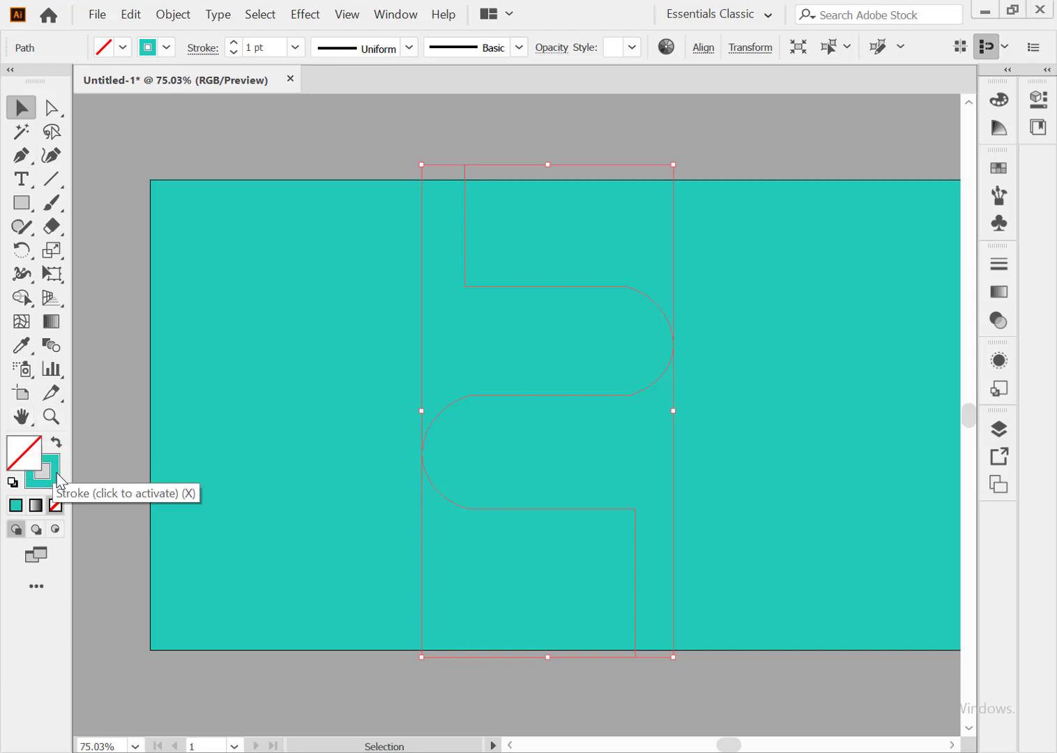
pyautogui.doubleClick(57, 481)
pyautogui.moveTo(599, 282); pyautogui.dragTo(550, 165)
pyautogui.click(1041, 190)
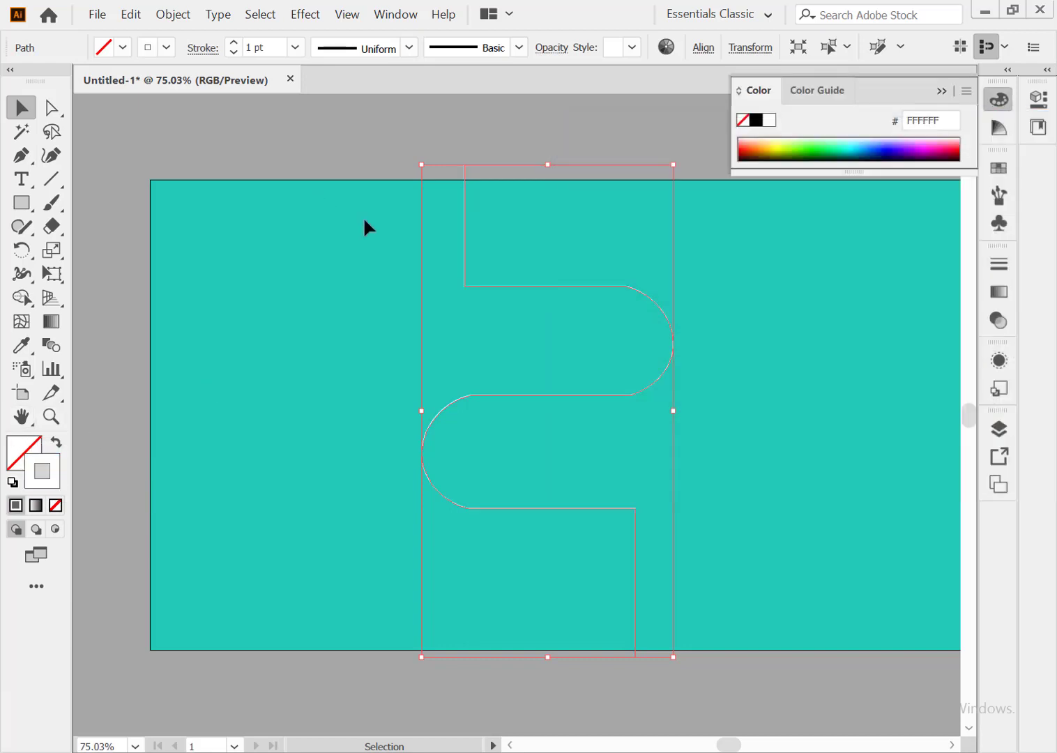
# Raise the path's stroke weight to 3 pt
pyautogui.click(234, 43)
pyautogui.click(234, 43)
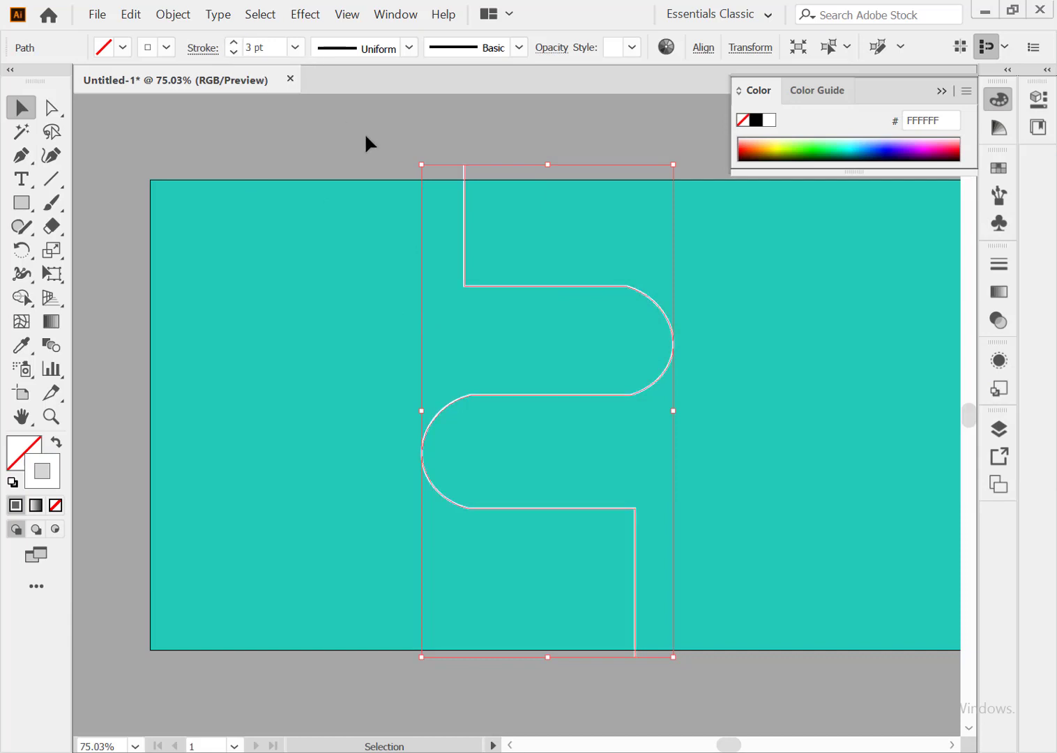
pyautogui.click(540, 279)
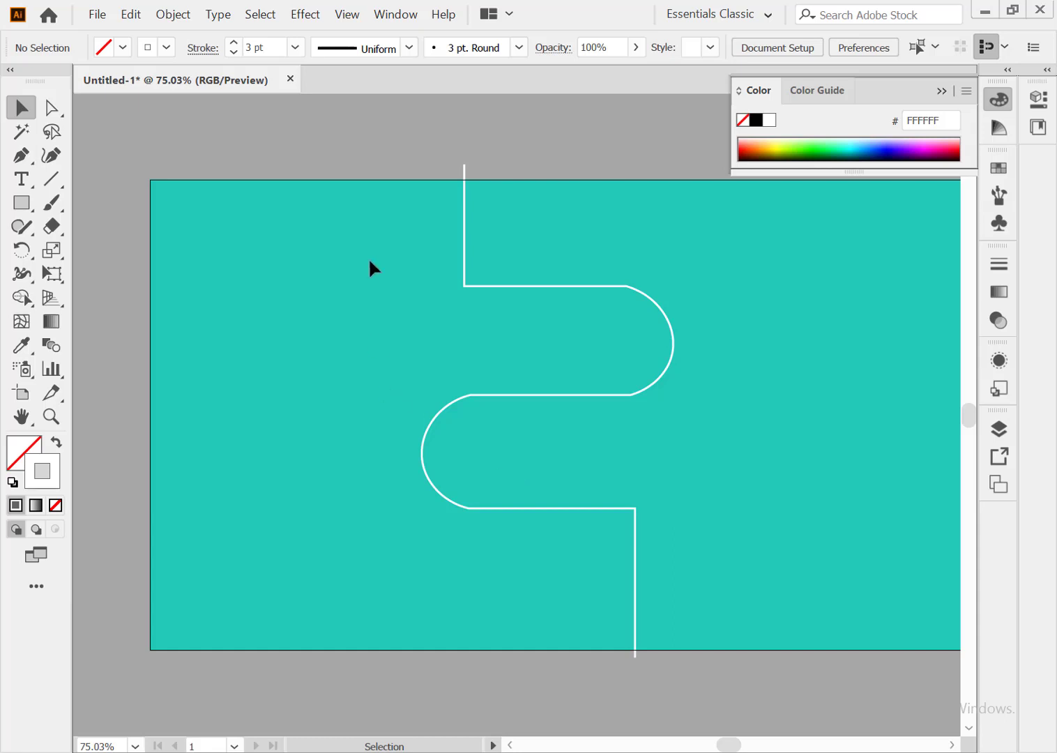
pyautogui.click(464, 222)
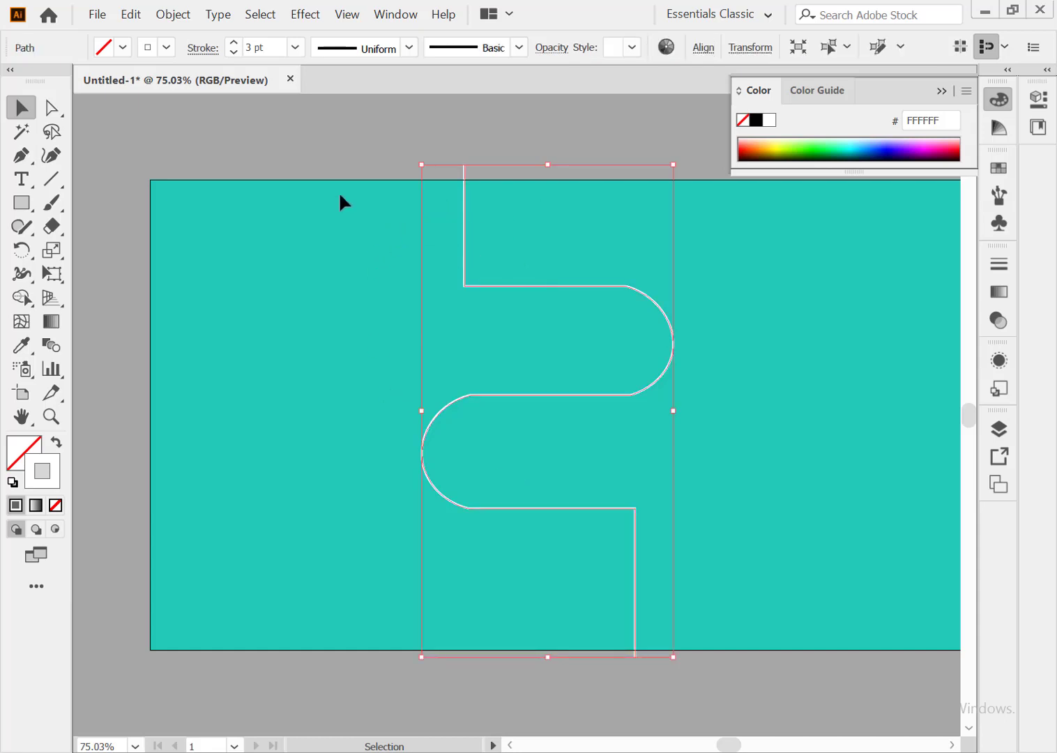
# Offset the path by 10 px with Miter joins, briefly previewing Round joins first
pyautogui.click(172, 15)
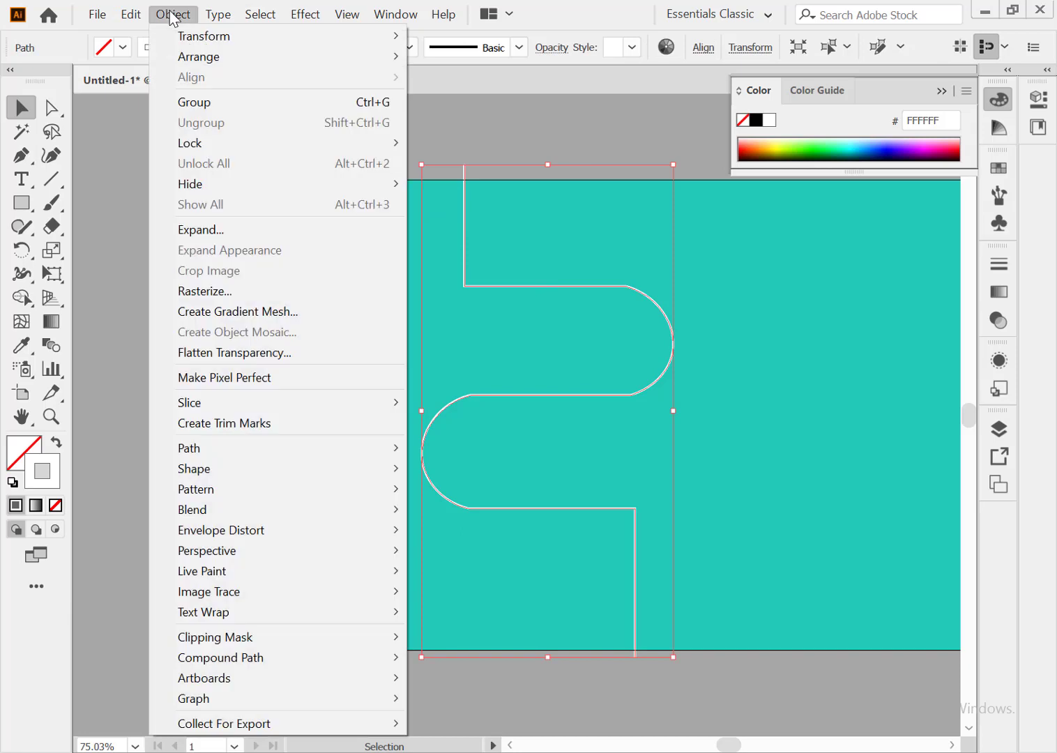
pyautogui.moveTo(368, 447)
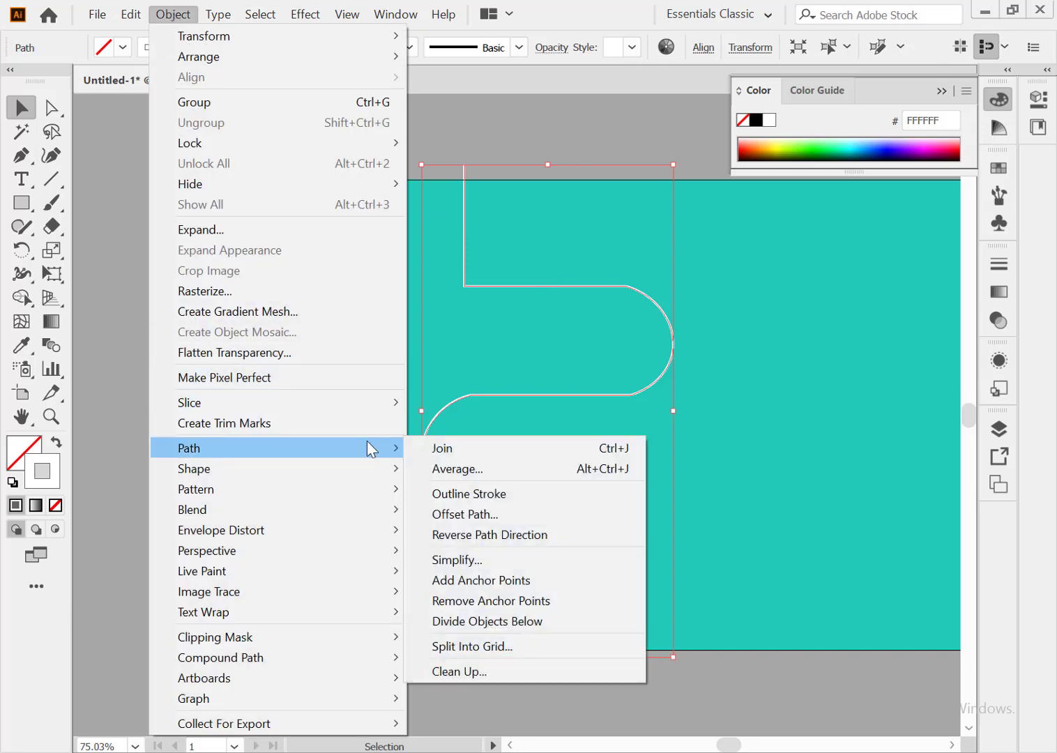
pyautogui.click(501, 517)
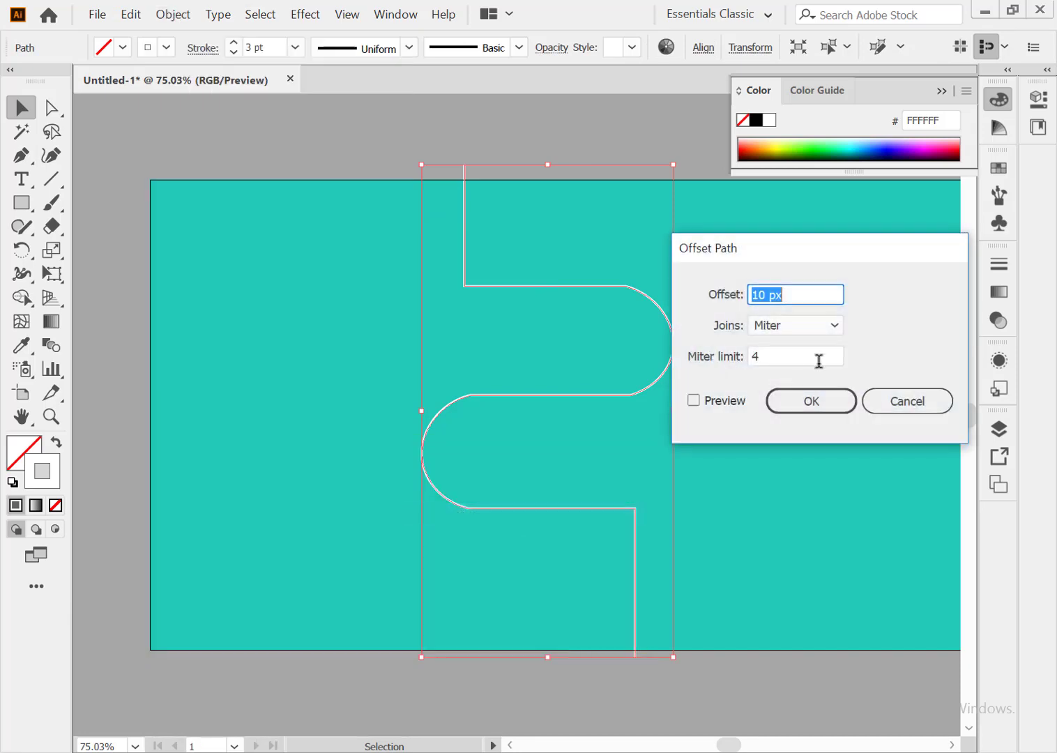
pyautogui.click(782, 326)
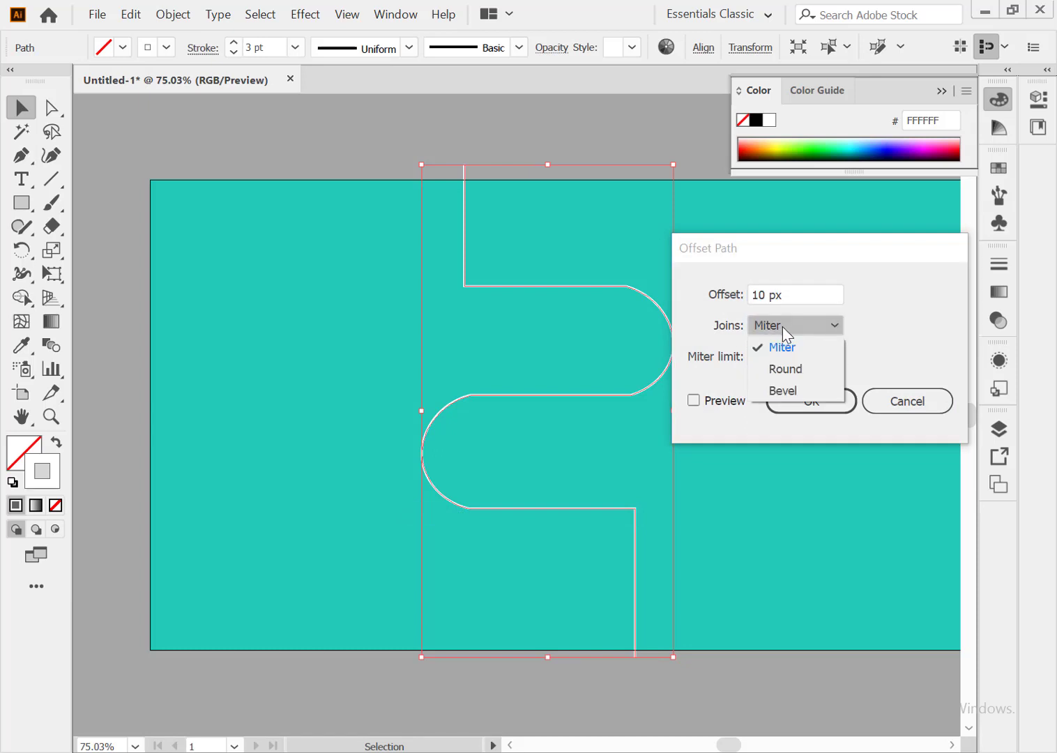
pyautogui.click(697, 403)
pyautogui.click(694, 401)
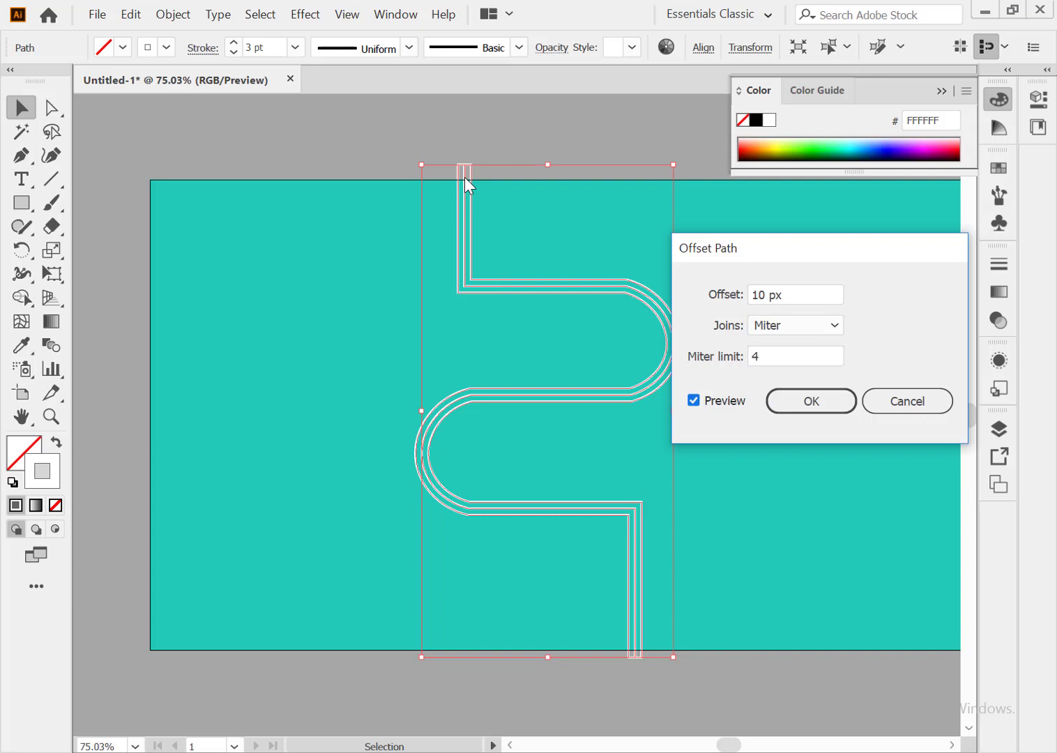
pyautogui.click(780, 325)
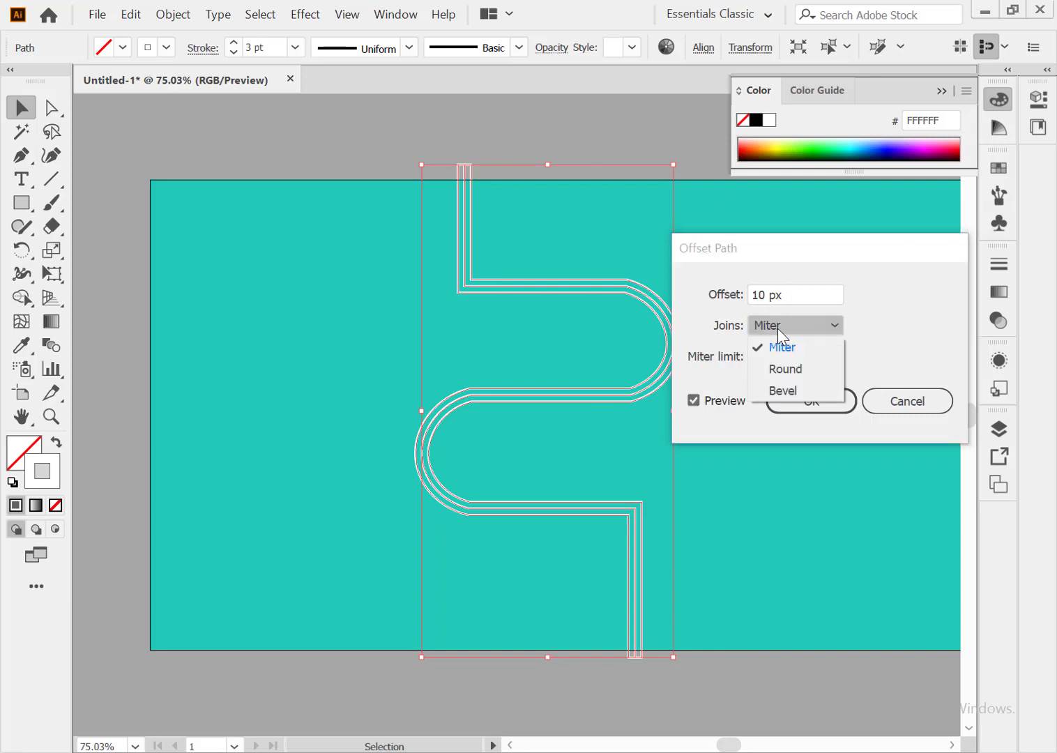
pyautogui.click(787, 369)
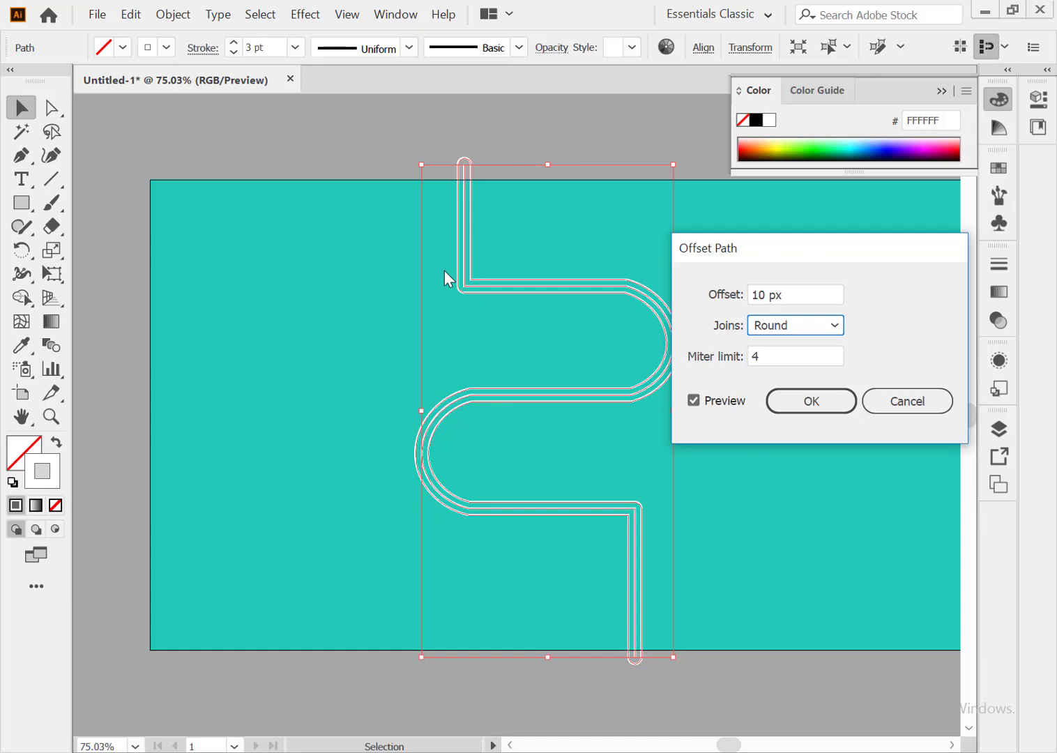
pyautogui.click(823, 326)
pyautogui.click(787, 346)
pyautogui.click(807, 409)
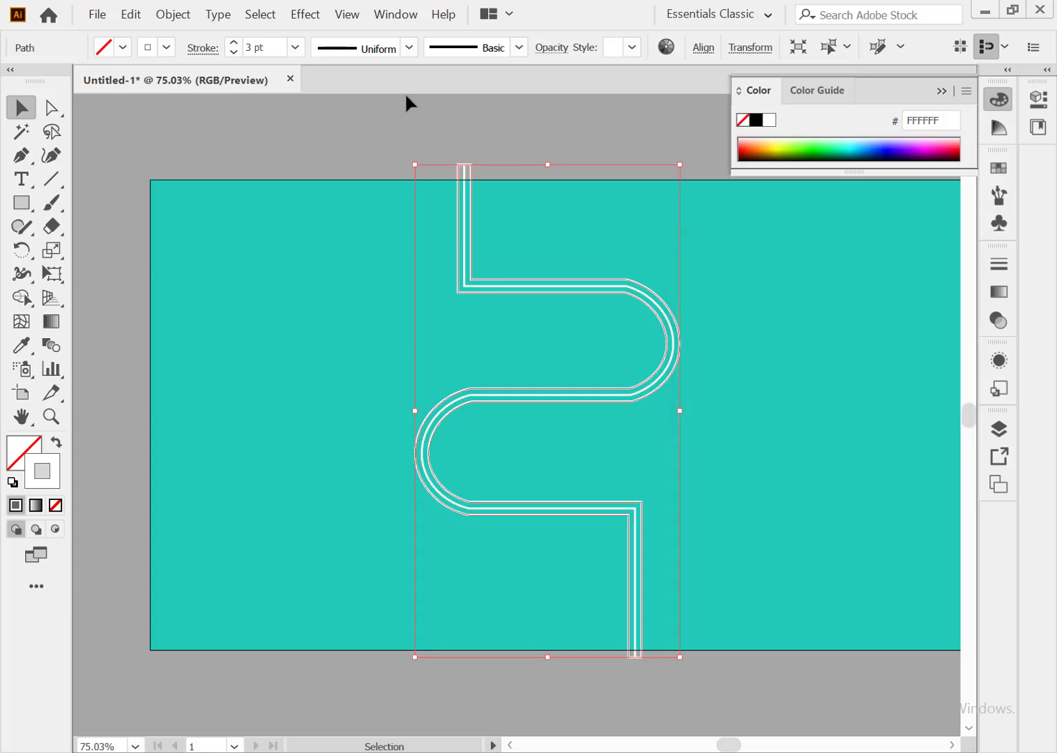
# Select all the S-path lines, add a second 10 px mitered offset, then deselect
pyautogui.click(389, 143)
pyautogui.moveTo(390, 143); pyautogui.dragTo(551, 262)
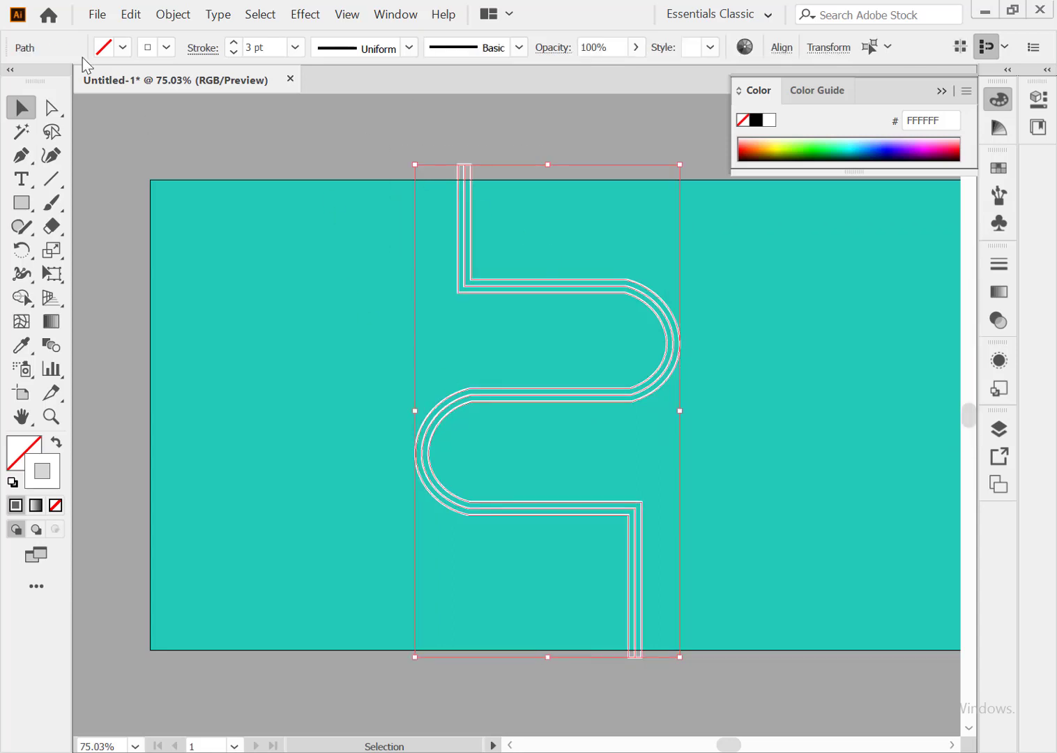
pyautogui.click(180, 17)
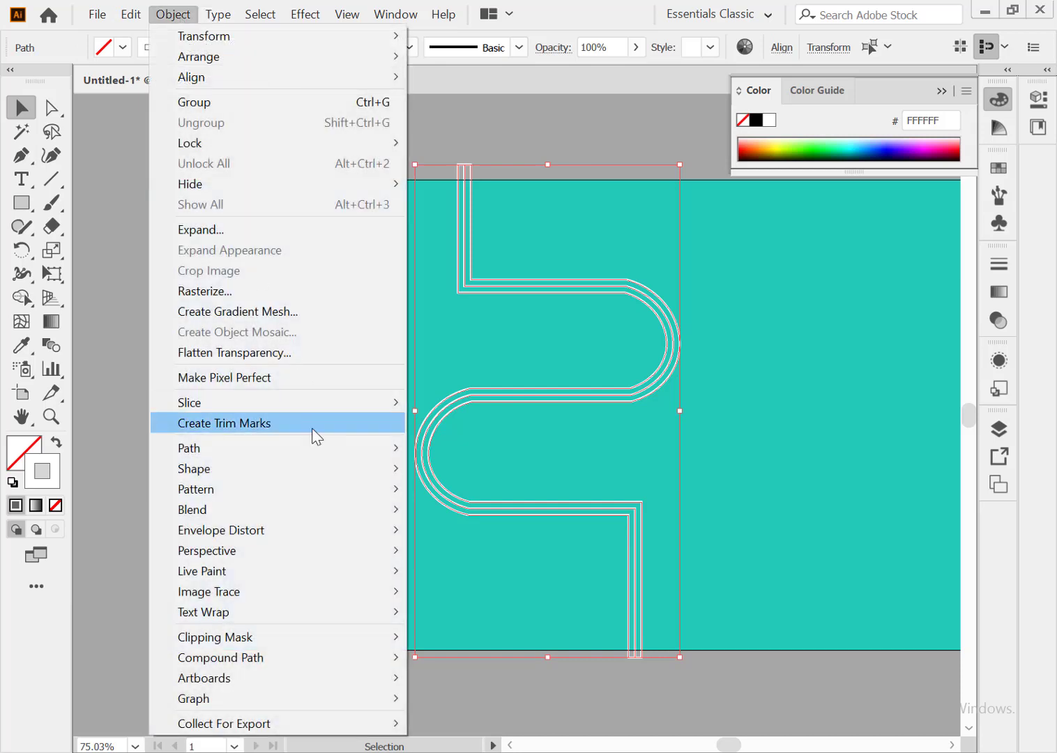
pyautogui.moveTo(312, 447)
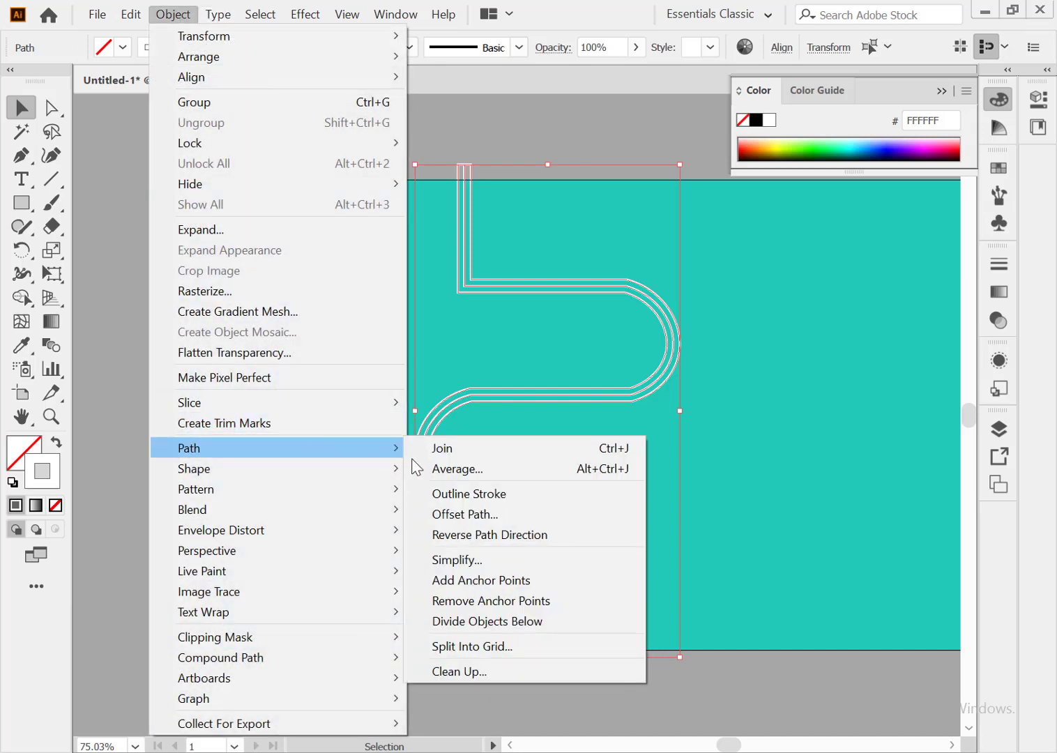
pyautogui.click(488, 515)
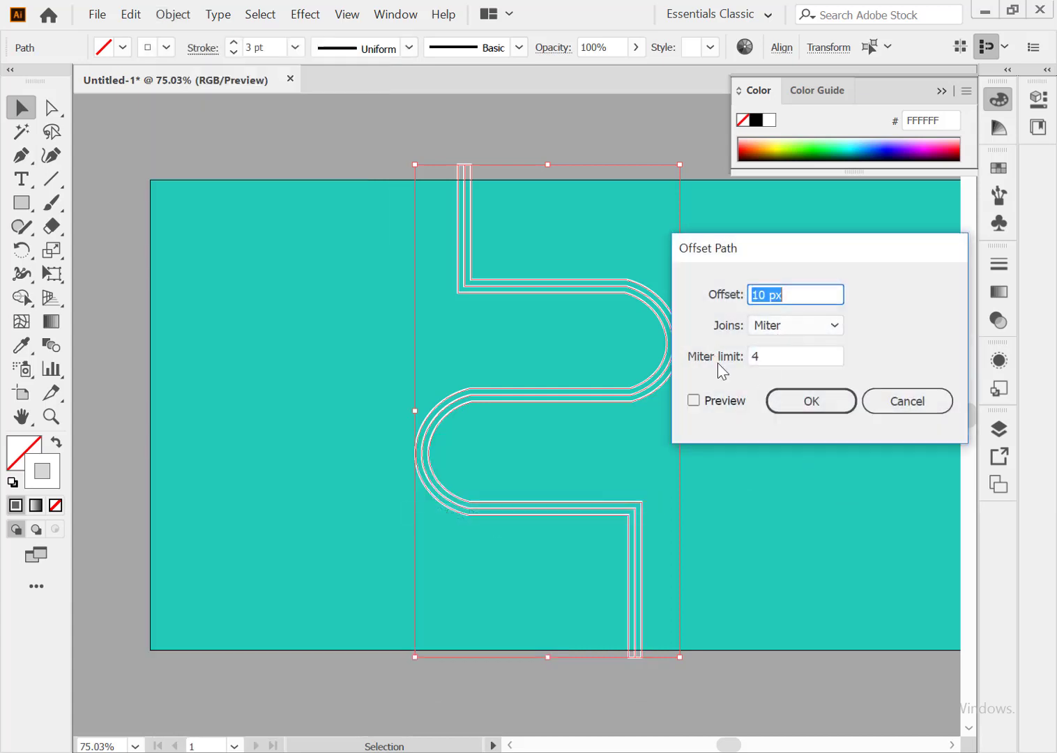
pyautogui.click(693, 402)
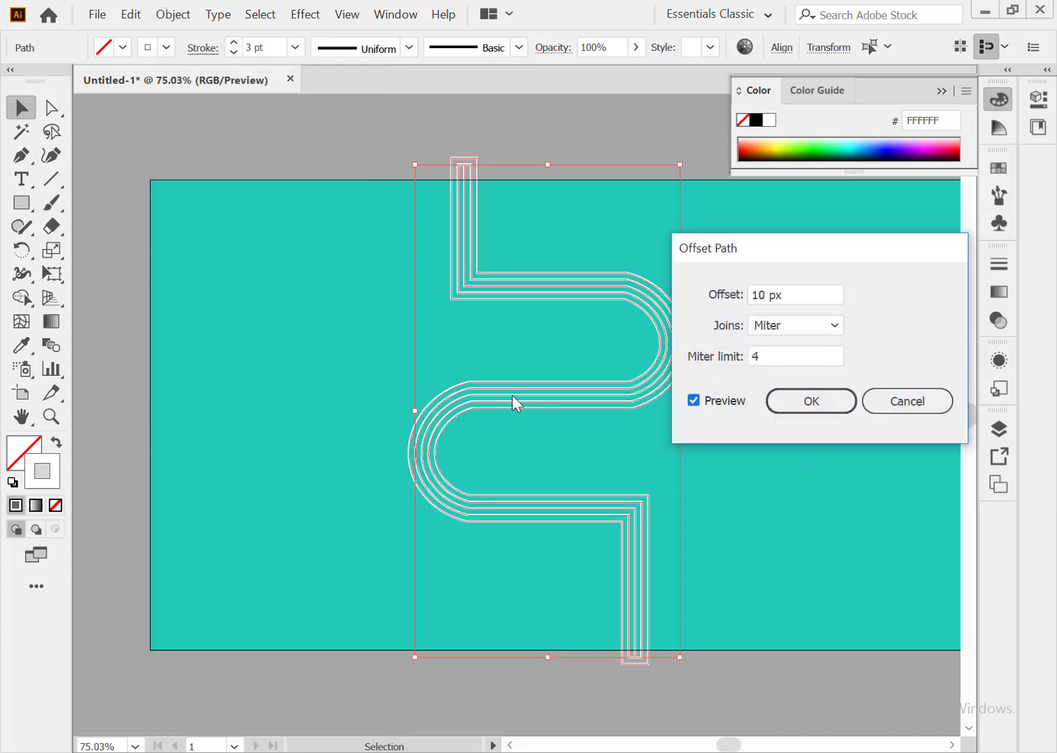
pyautogui.click(814, 407)
pyautogui.click(396, 132)
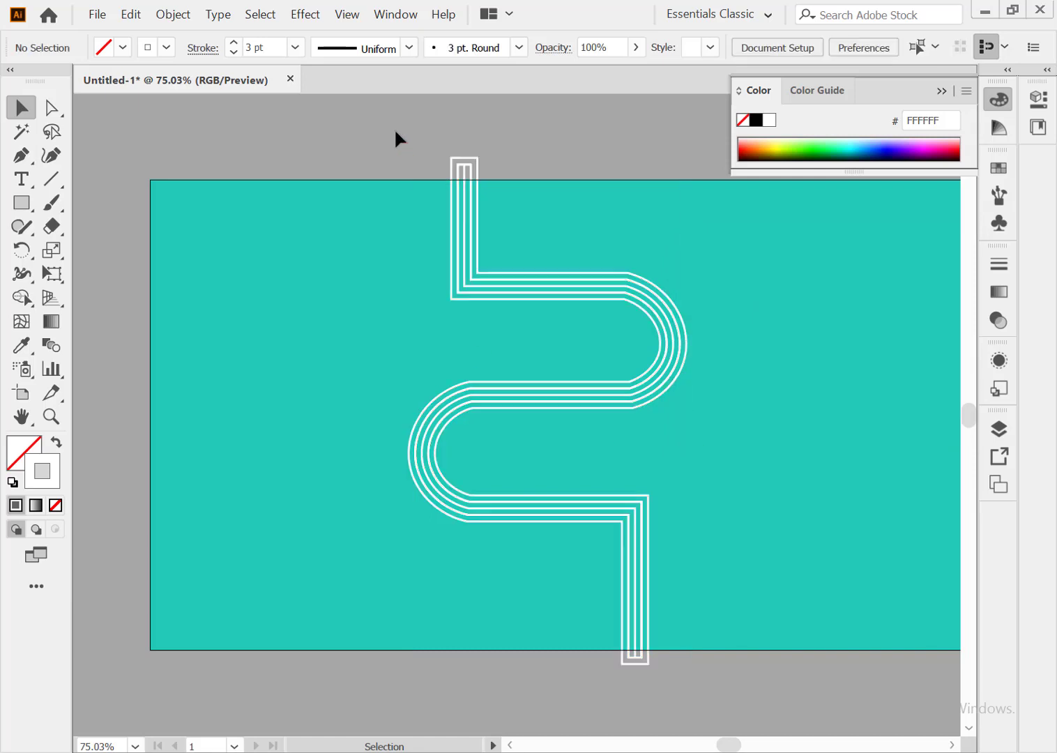